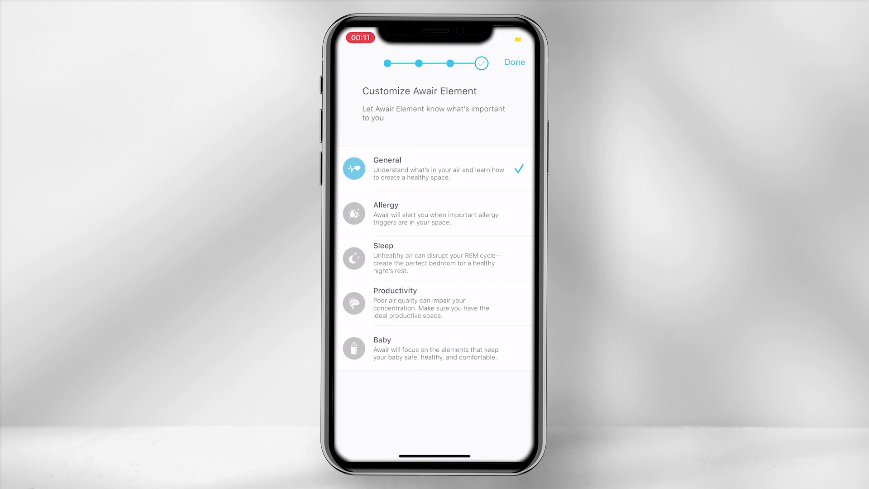
# - Finish the Awair Element's focus customization and advance past the introduction page
pyautogui.click(515, 62)
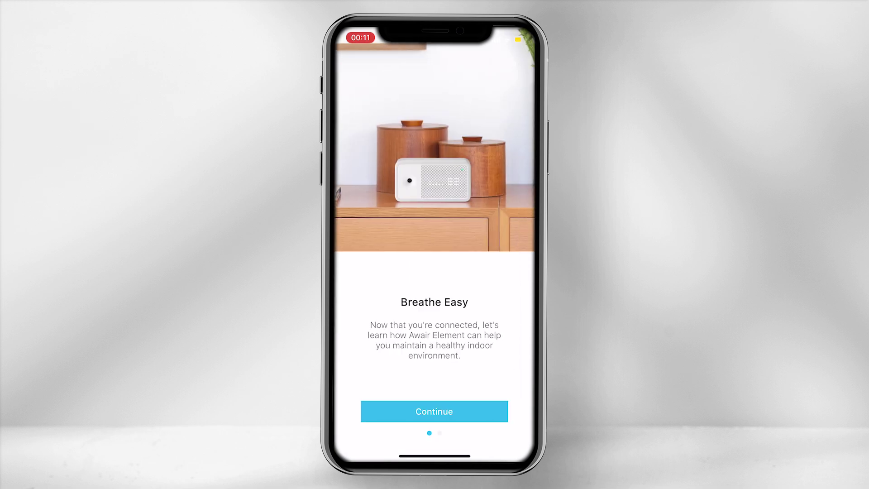
pyautogui.click(434, 411)
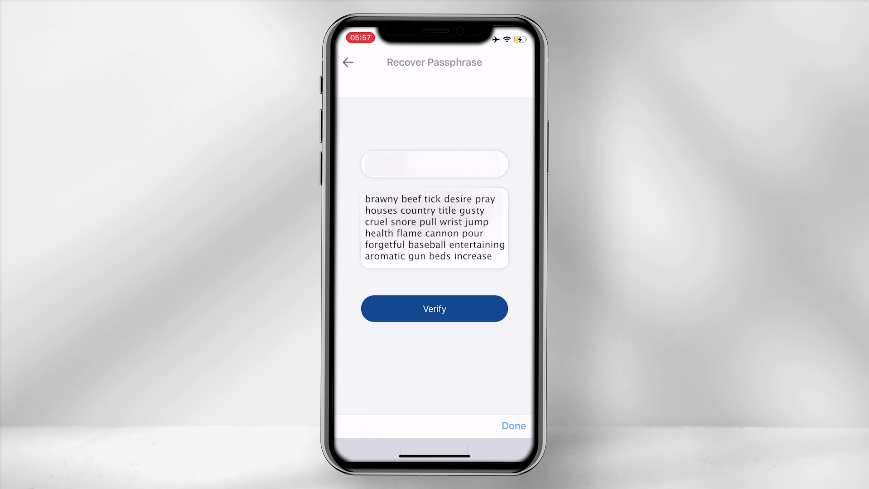
# - Verify the entered 25-word passphrase to restore the Crayban wallet account
pyautogui.click(434, 308)
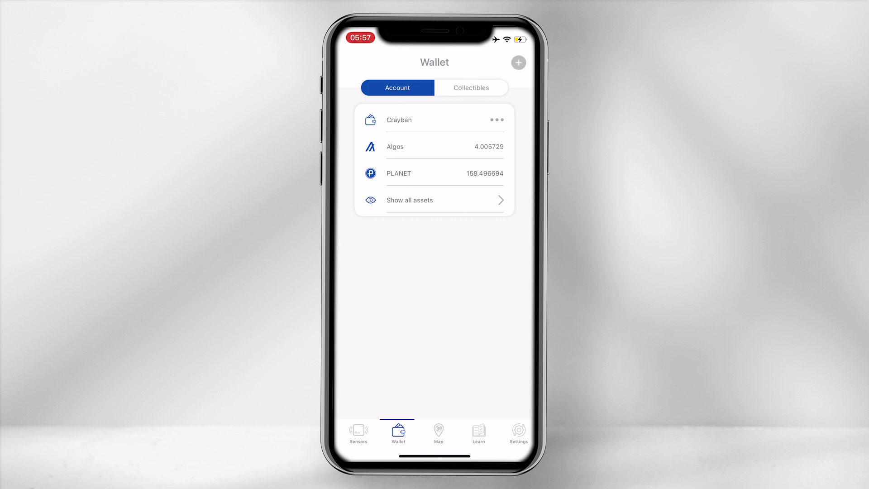
# - Add a new sensor with a Type 4 license and proceed with Awair Element
pyautogui.click(359, 434)
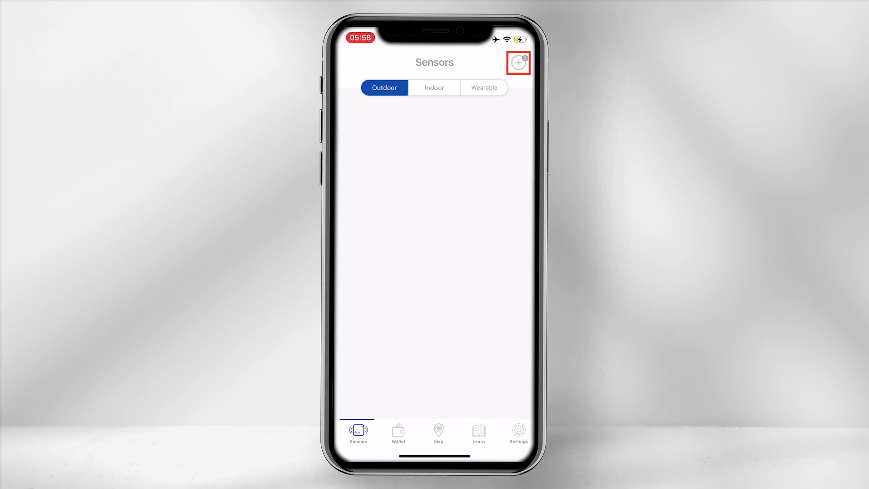
pyautogui.click(519, 63)
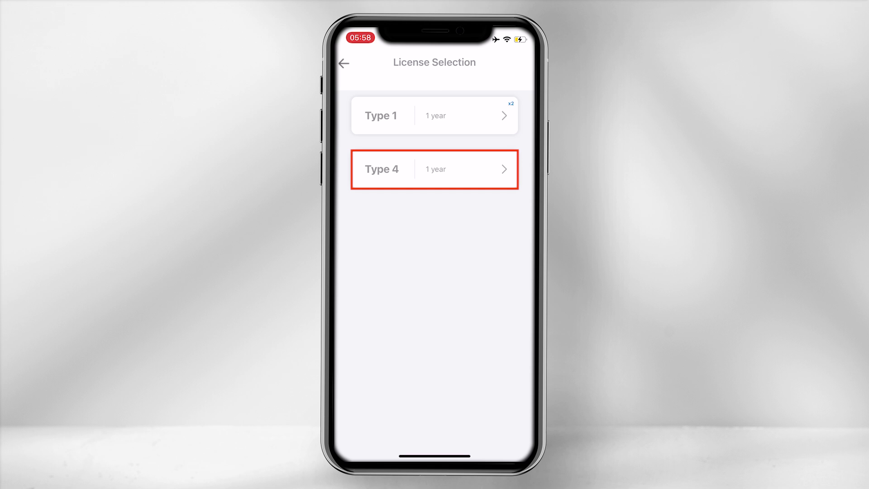
pyautogui.click(435, 170)
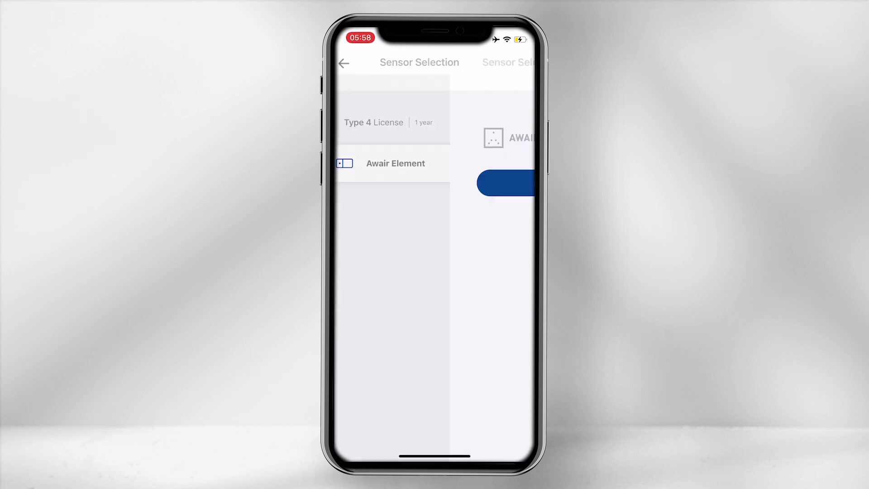
pyautogui.click(435, 182)
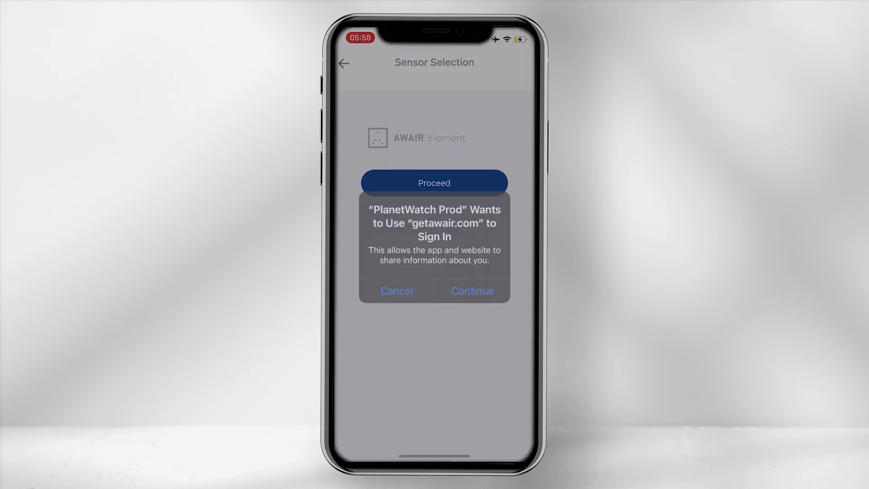
# - Allow PlanetWatch to sign in through getawair.com
pyautogui.click(471, 290)
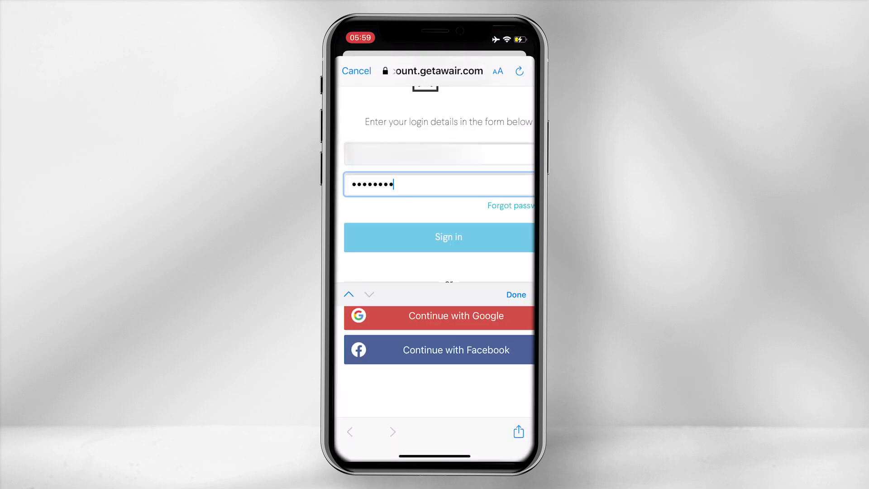